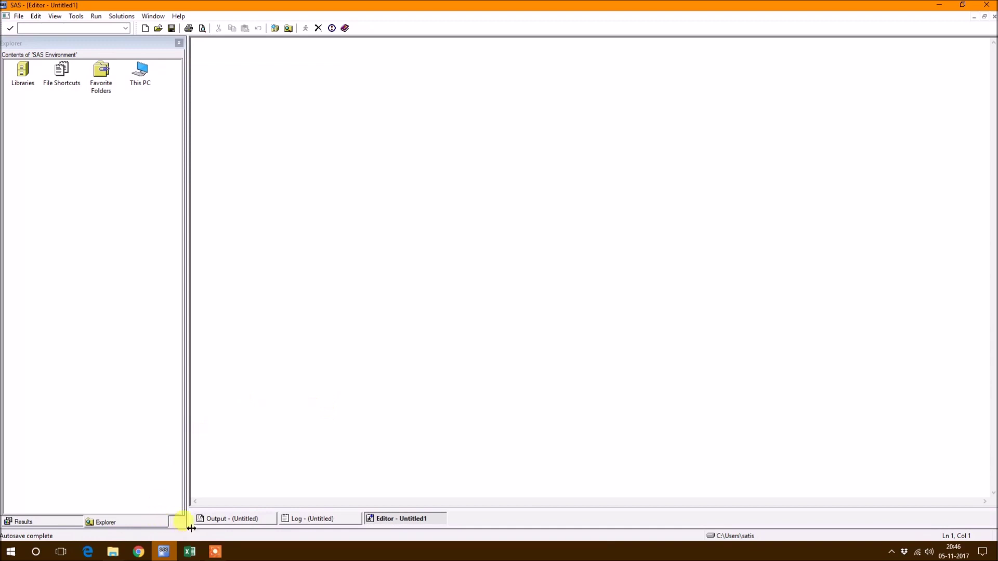
# - Switch to the open New Microsoft Excel Worksheet workbook in Excel and save it
pyautogui.moveTo(195, 555)
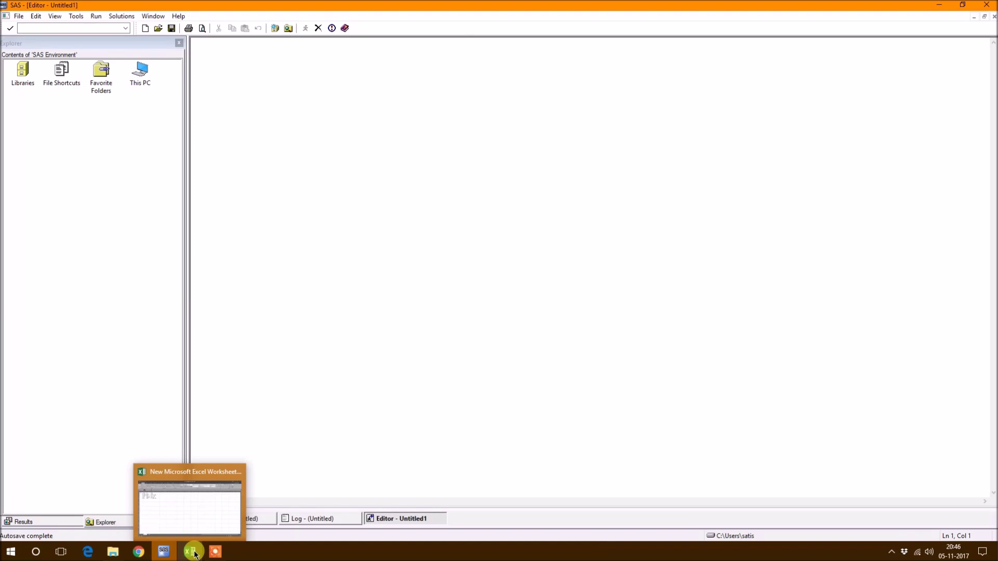
pyautogui.click(195, 556)
pyautogui.click(201, 263)
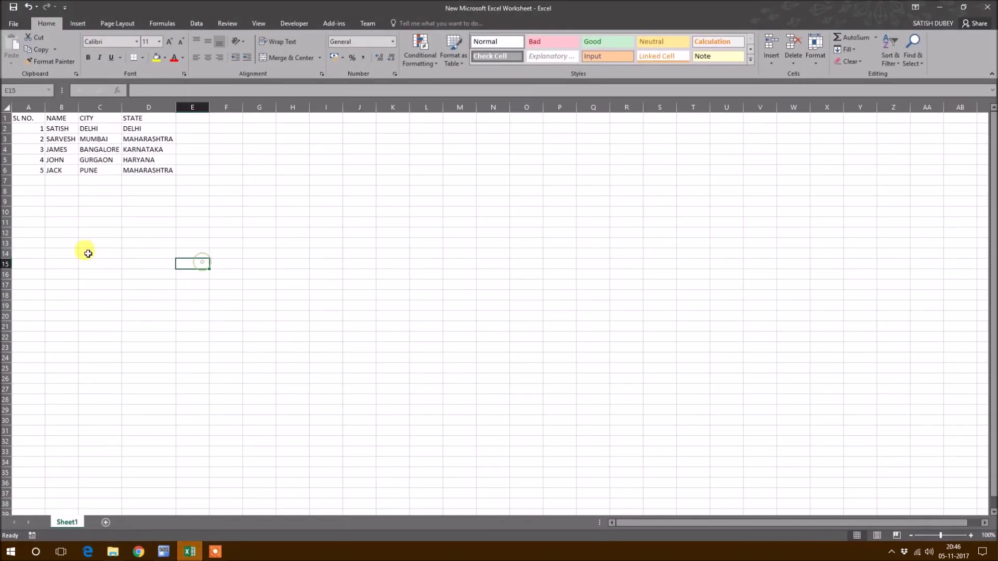
pyautogui.click(14, 7)
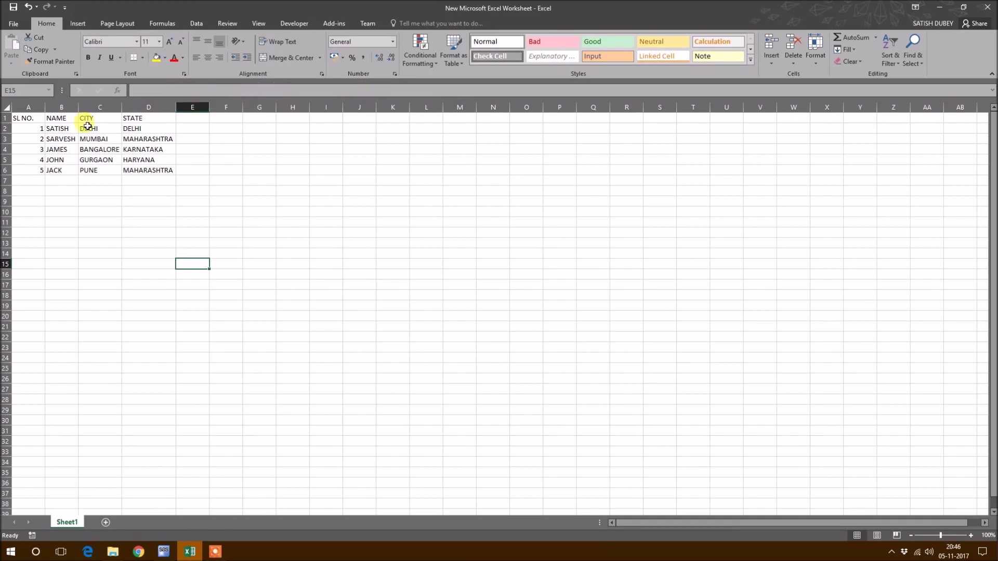
# - Examine the header cells SL NO., NAME, CITY and STATE in row 1 of the worksheet
pyautogui.click(35, 118)
pyautogui.click(57, 117)
pyautogui.click(113, 118)
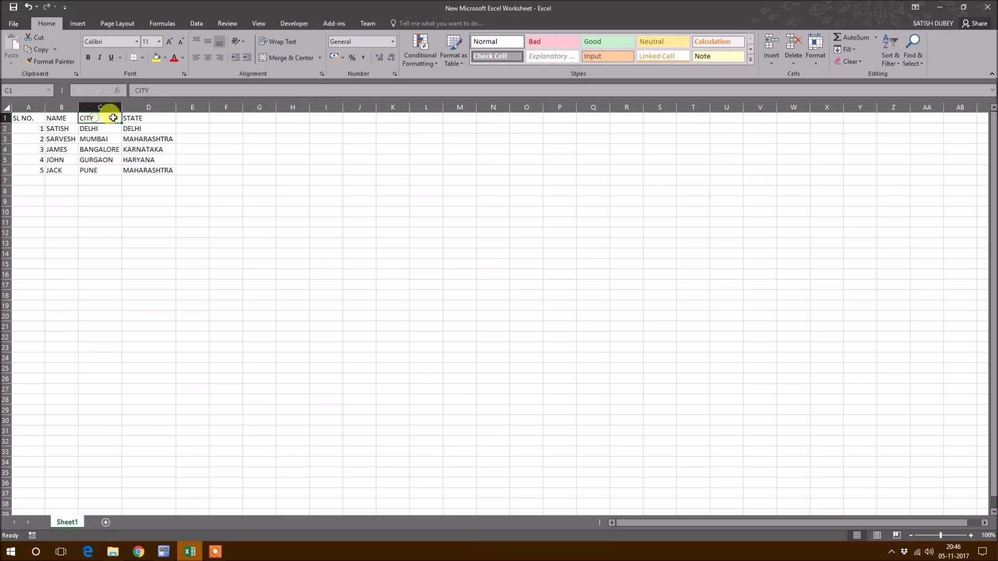
pyautogui.click(136, 118)
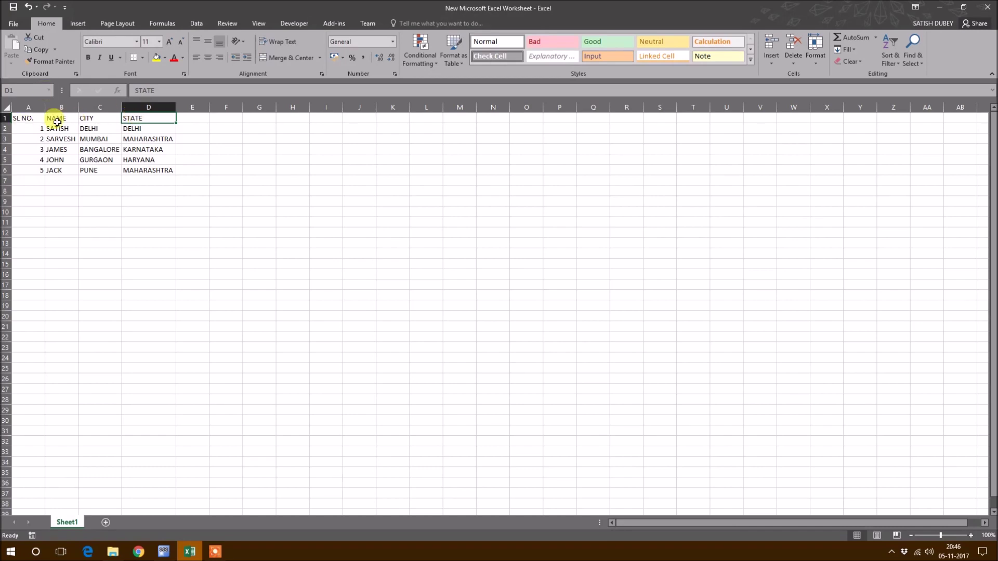
# - Go through the record rows of the worksheet along the SL NO. column, down to row 6
pyautogui.click(29, 137)
pyautogui.moveTo(34, 143)
pyautogui.mouseDown()
pyautogui.moveTo(32, 129)
pyautogui.moveTo(33, 139)
pyautogui.mouseUp()
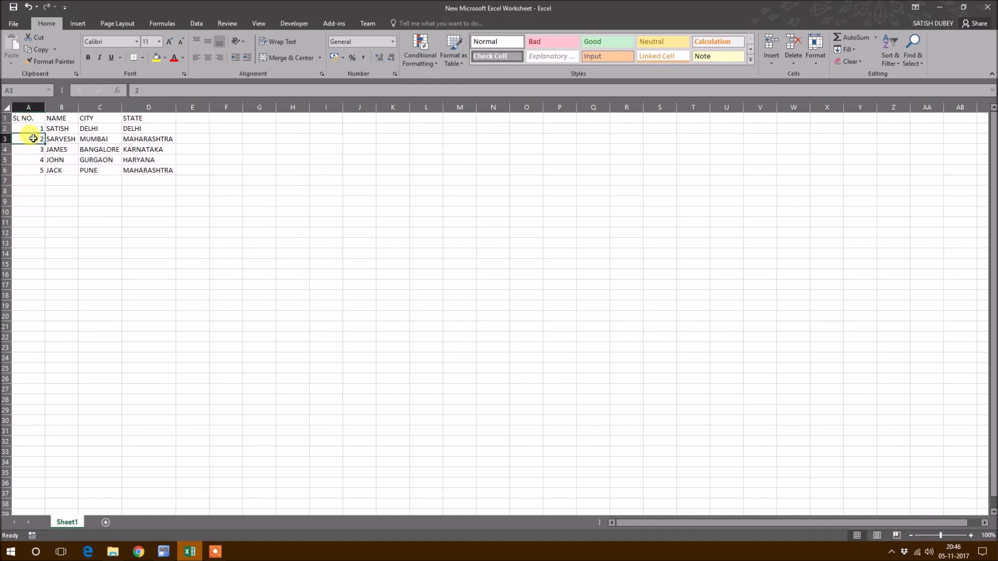
pyautogui.click(32, 150)
pyautogui.click(33, 160)
pyautogui.click(35, 168)
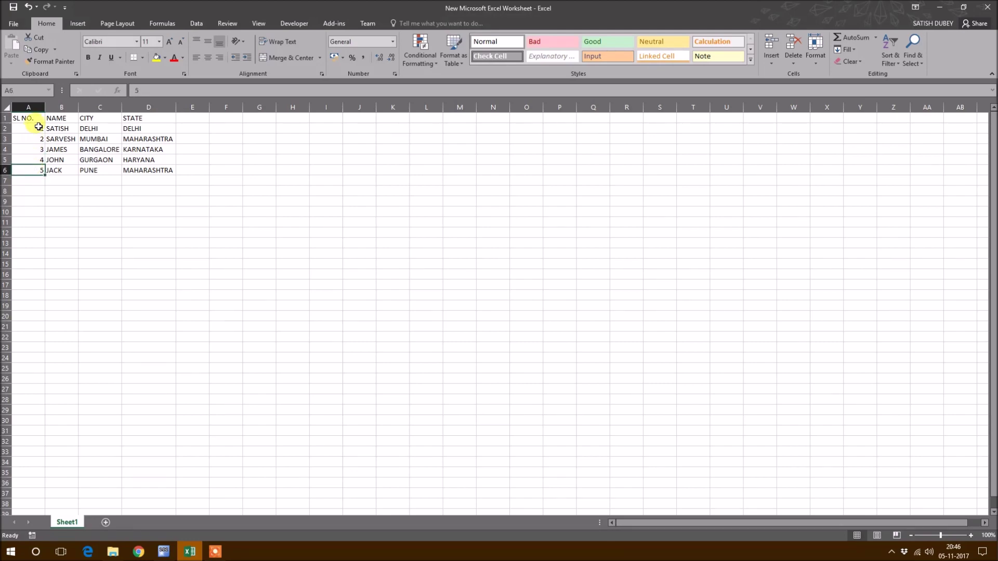
# - Review the four column headings of the worksheet again, plus the first and last records in the SL NO. column
pyautogui.click(23, 118)
pyautogui.click(60, 118)
pyautogui.click(93, 118)
pyautogui.click(150, 118)
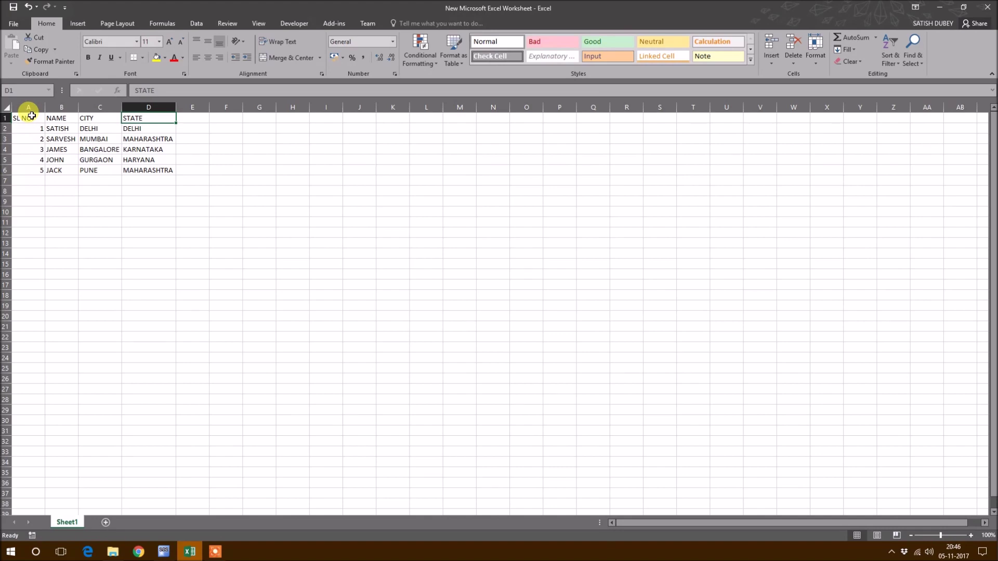
pyautogui.click(31, 115)
pyautogui.click(60, 118)
pyautogui.click(94, 118)
pyautogui.click(135, 116)
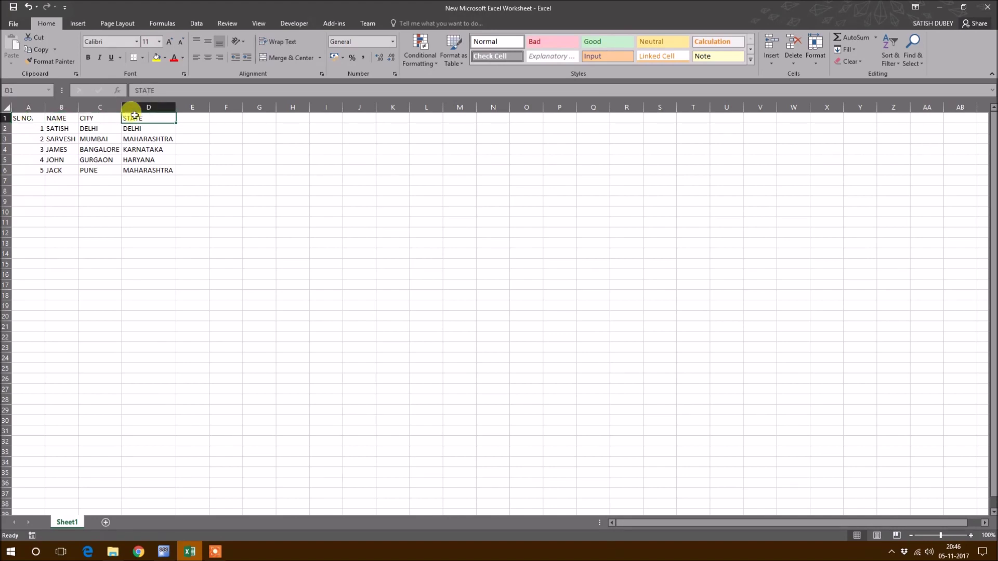
pyautogui.click(34, 128)
pyautogui.click(38, 170)
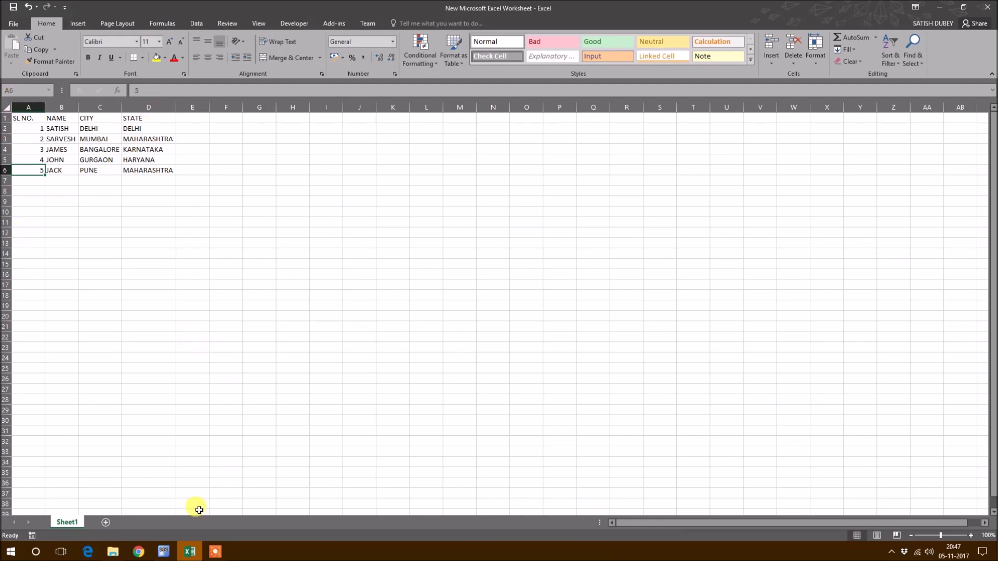
# - Switch to SAS, view the Algeria table from the Mapssas library, and close its table window
pyautogui.click(167, 552)
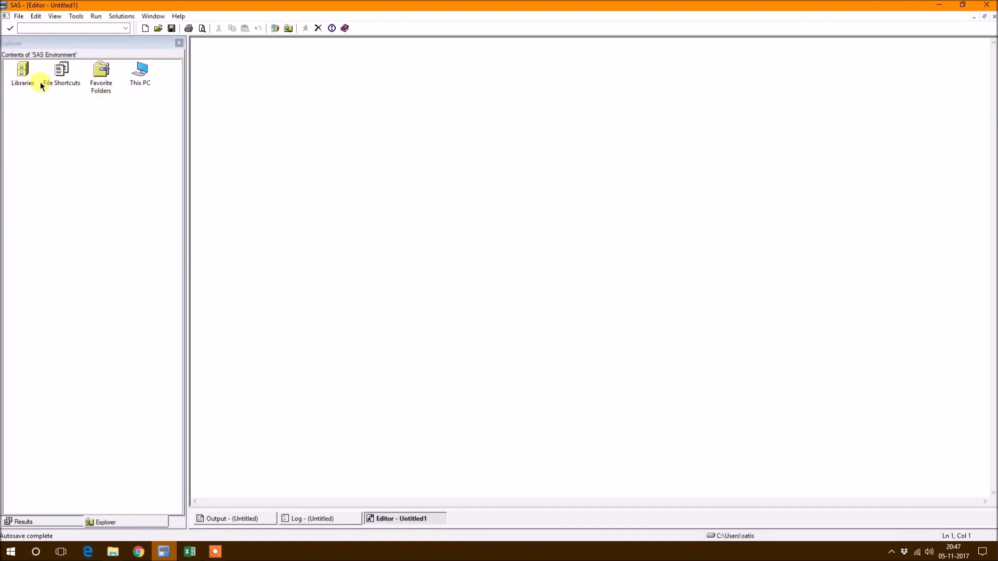
pyautogui.doubleClick(23, 68)
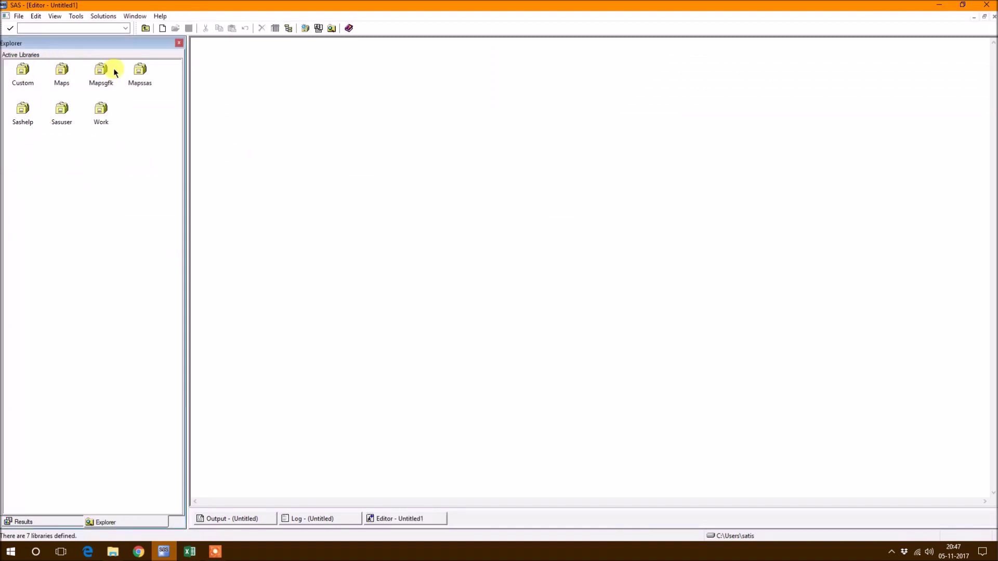
pyautogui.doubleClick(139, 72)
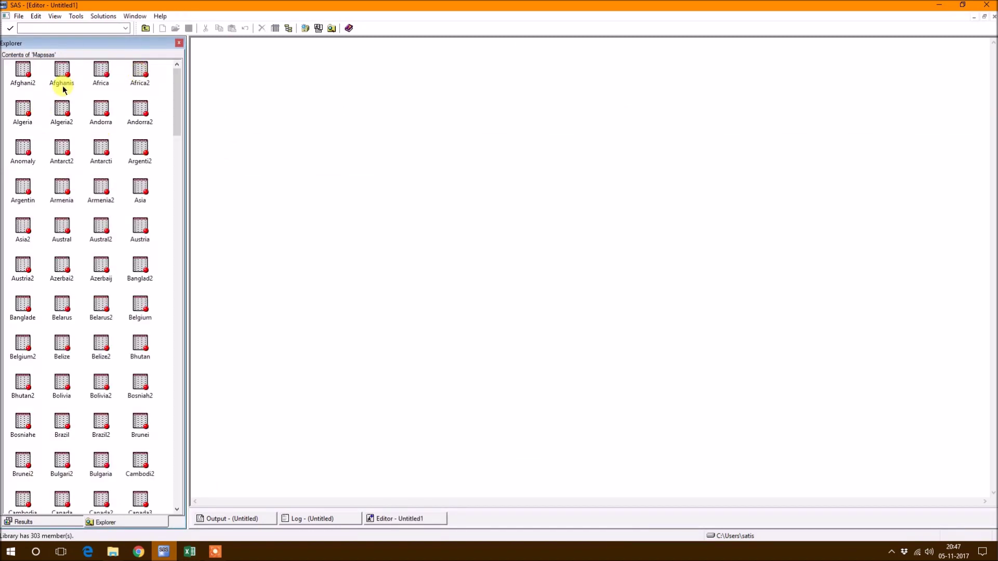
pyautogui.click(25, 113)
pyautogui.rightClick(25, 113)
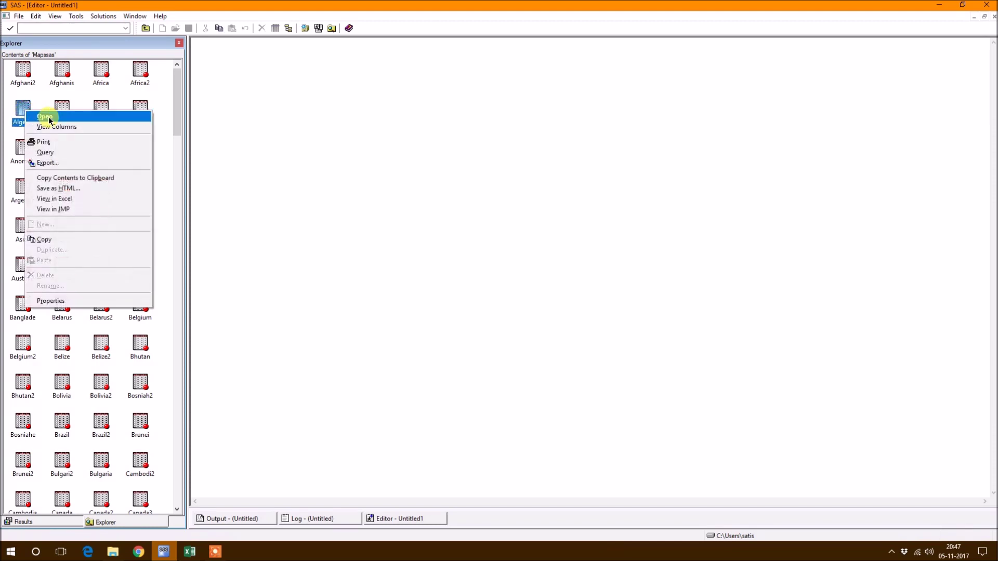
pyautogui.click(51, 116)
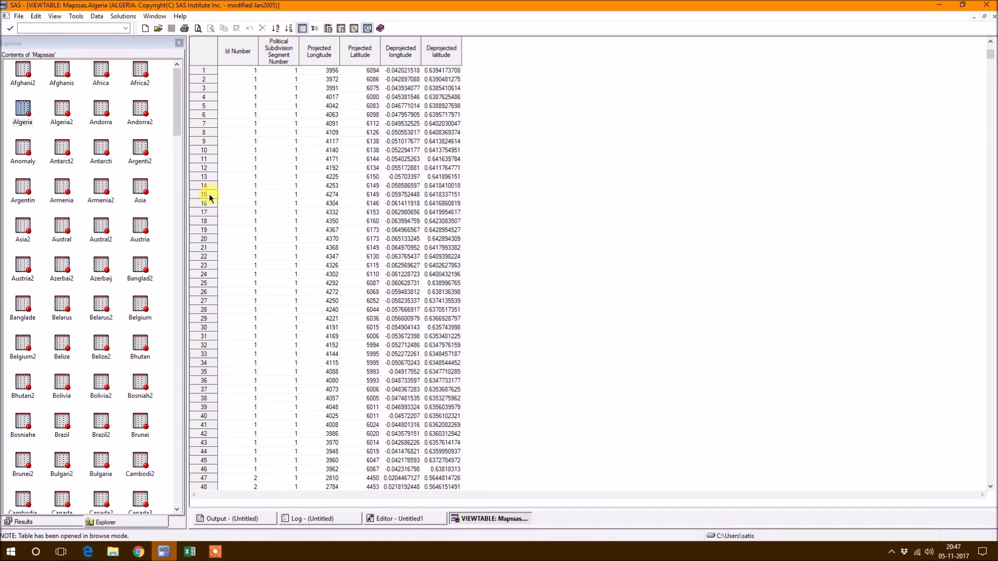
pyautogui.rightClick(467, 523)
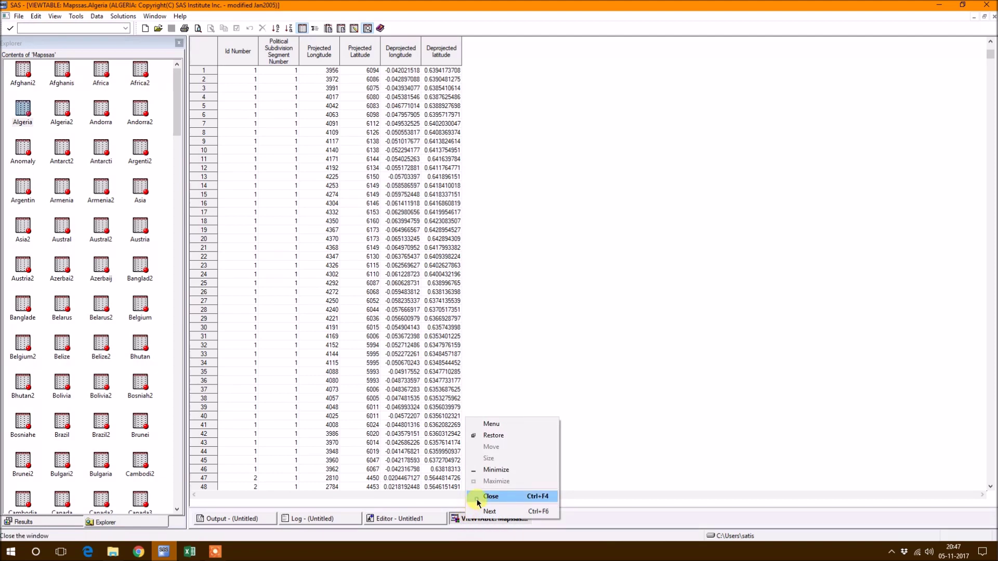
pyautogui.click(476, 499)
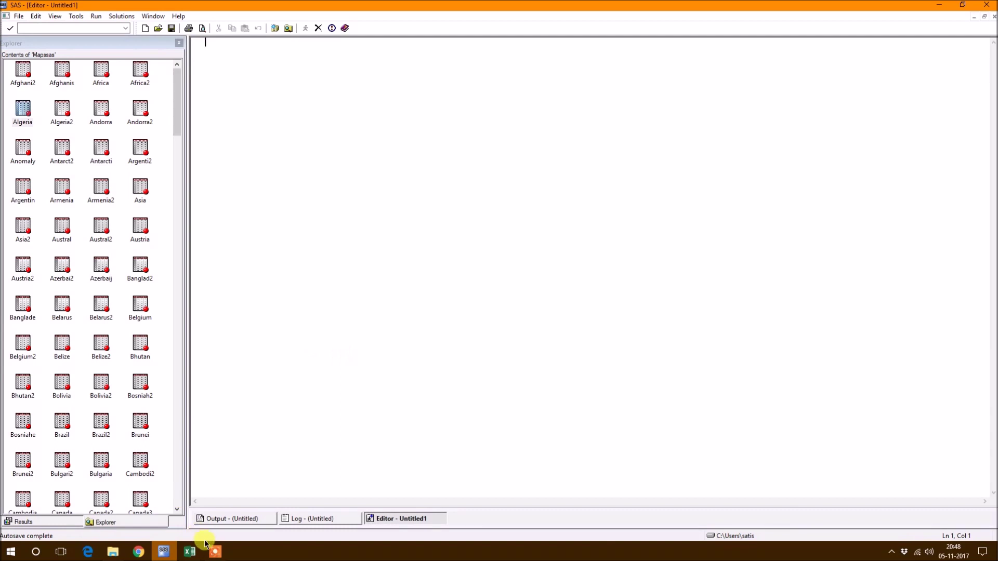
# - Look at the Excel worksheet again for comparison, and reopen the Algeria table in SAS
pyautogui.click(193, 552)
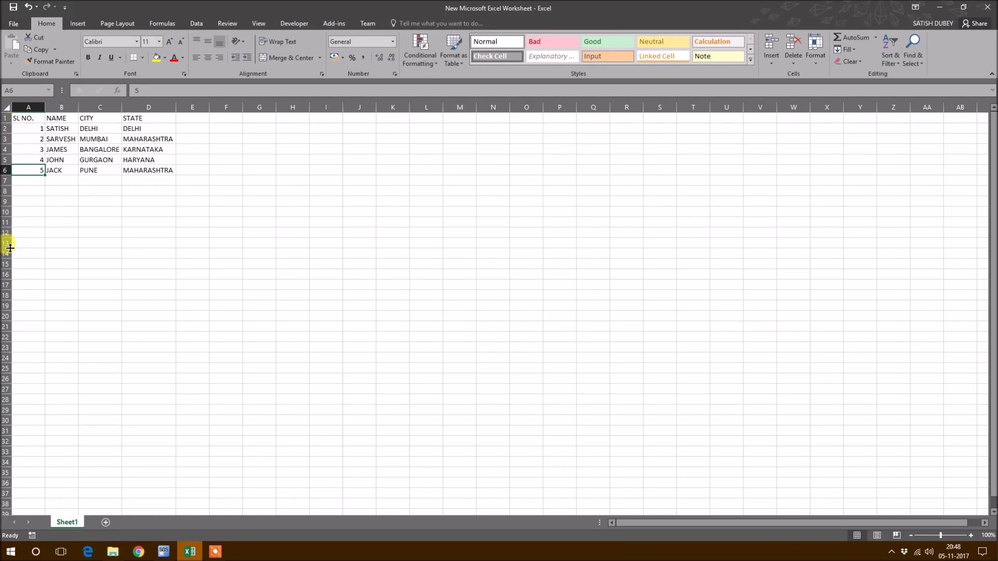
pyautogui.click(166, 551)
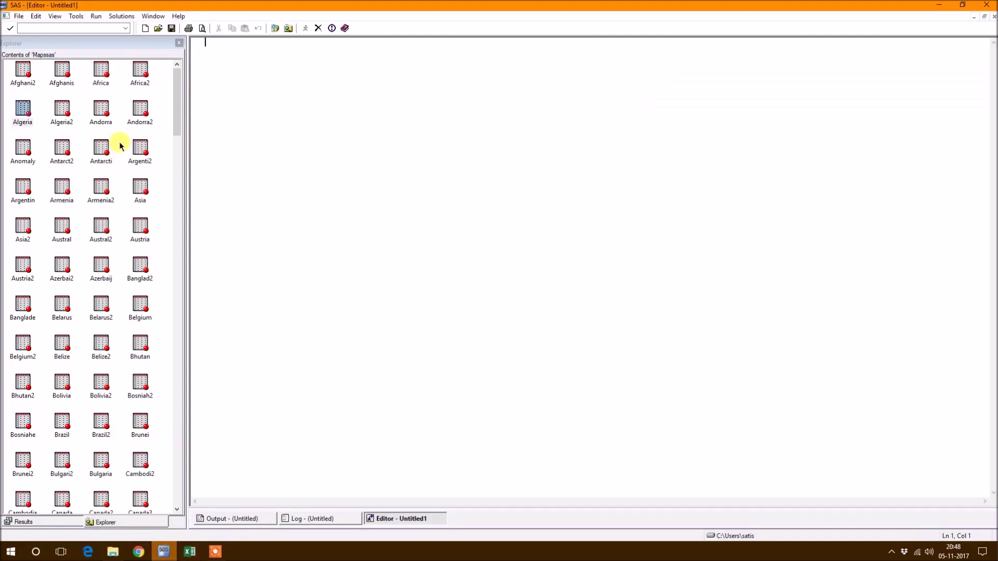
pyautogui.rightClick(37, 107)
pyautogui.click(45, 111)
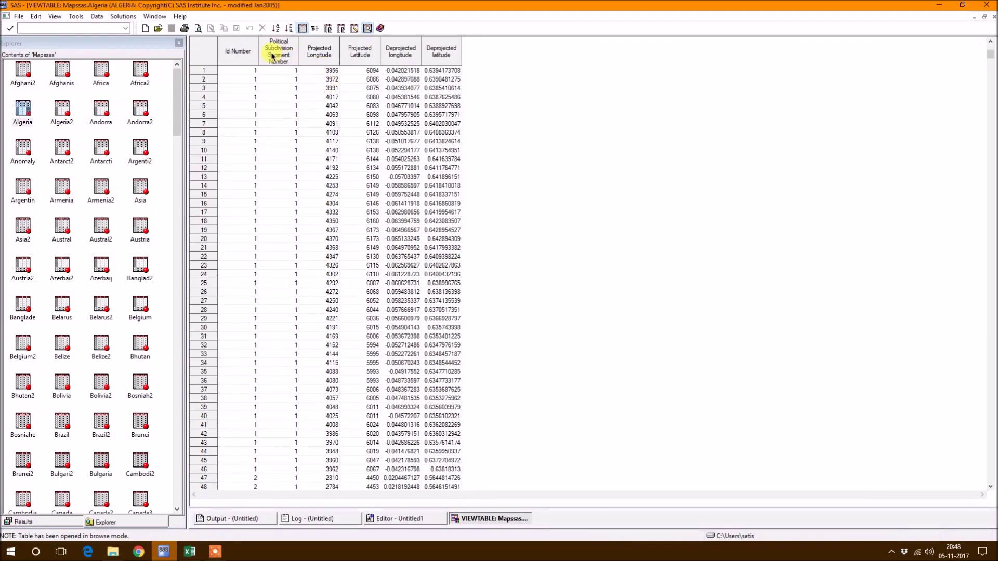